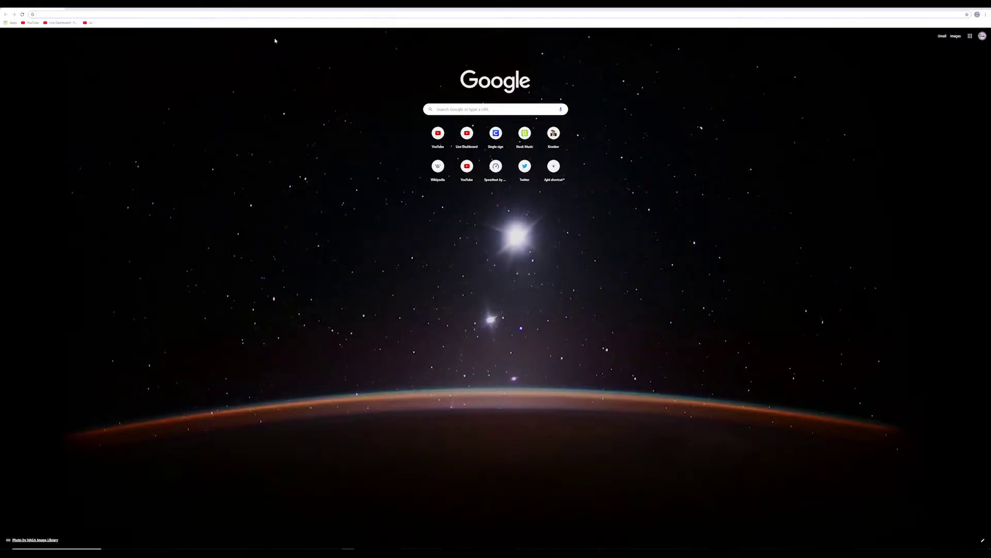
- Search Google for 'oculus software download' from the Chrome address bar
{"action": "left_click", "coordinate": [155, 13]}
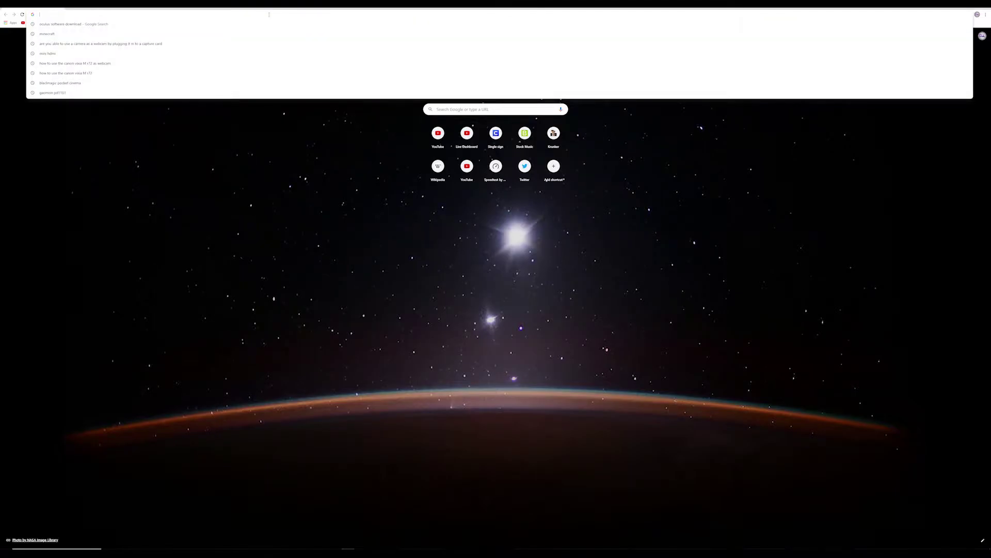
{"action": "type", "text": "oculus software download"}
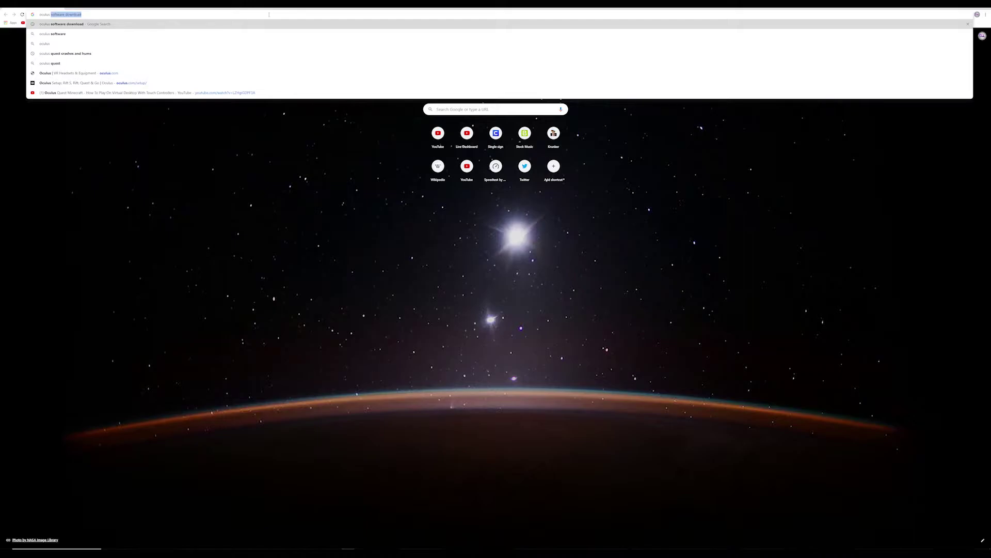
{"action": "key", "text": "Return"}
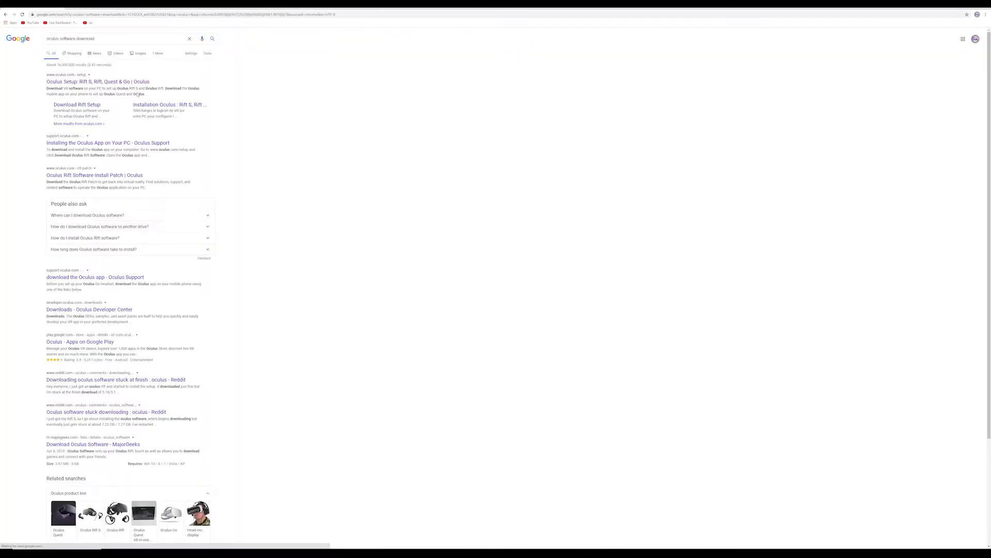
- Open the Oculus installation sitelink from the search results to get the Oculus app
{"action": "left_click", "coordinate": [166, 104]}
{"action": "scroll", "coordinate": [457, 251], "scroll_direction": "down", "scroll_amount": 5}
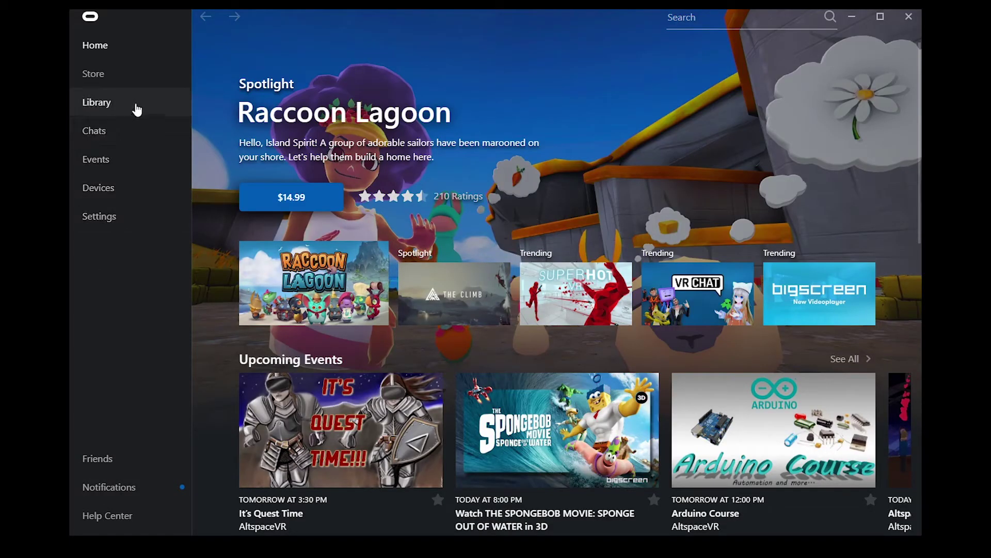
- Search the Oculus Store for 'minecraft' and open the installed Minecraft result
{"action": "left_click", "coordinate": [94, 73]}
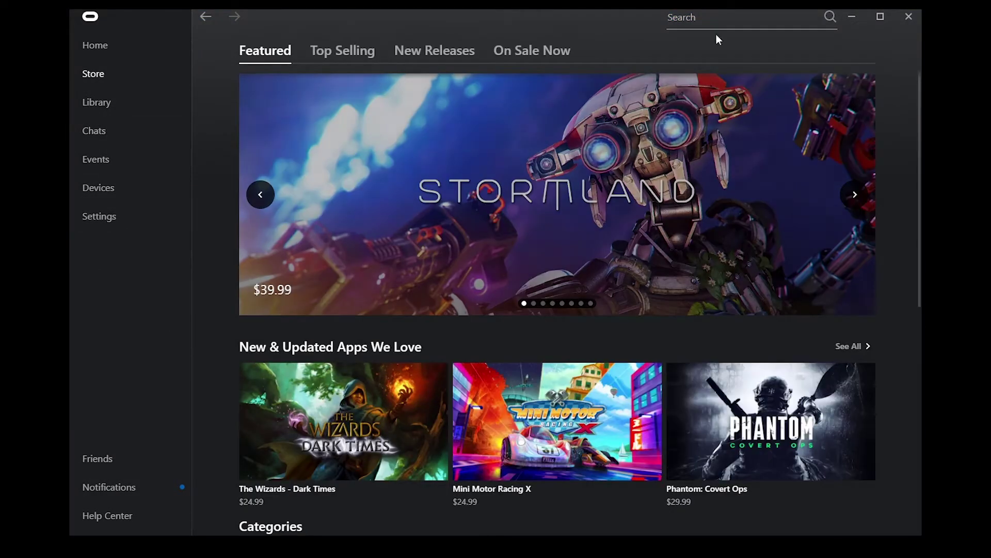
{"action": "left_click", "coordinate": [706, 18]}
{"action": "type", "text": "min"}
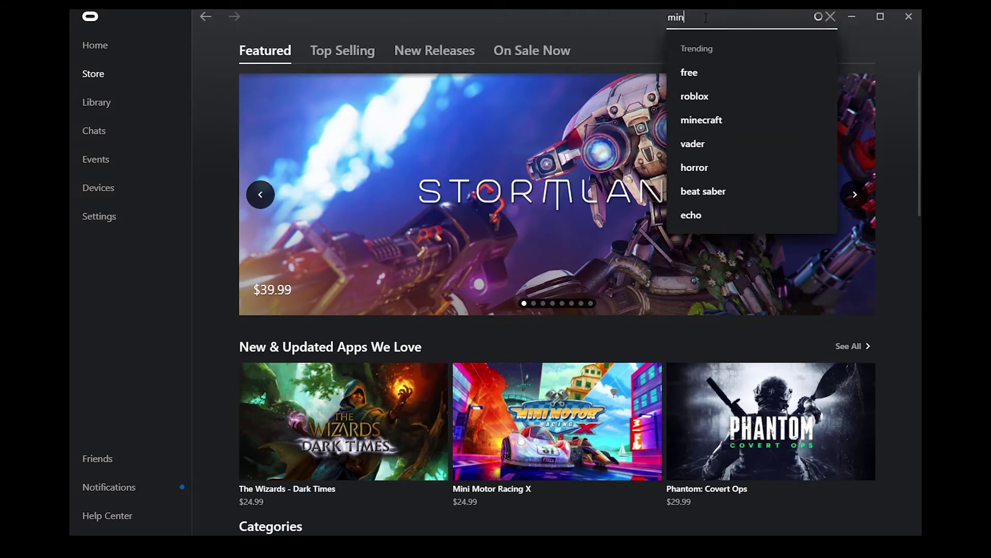
{"action": "type", "text": "ecraft"}
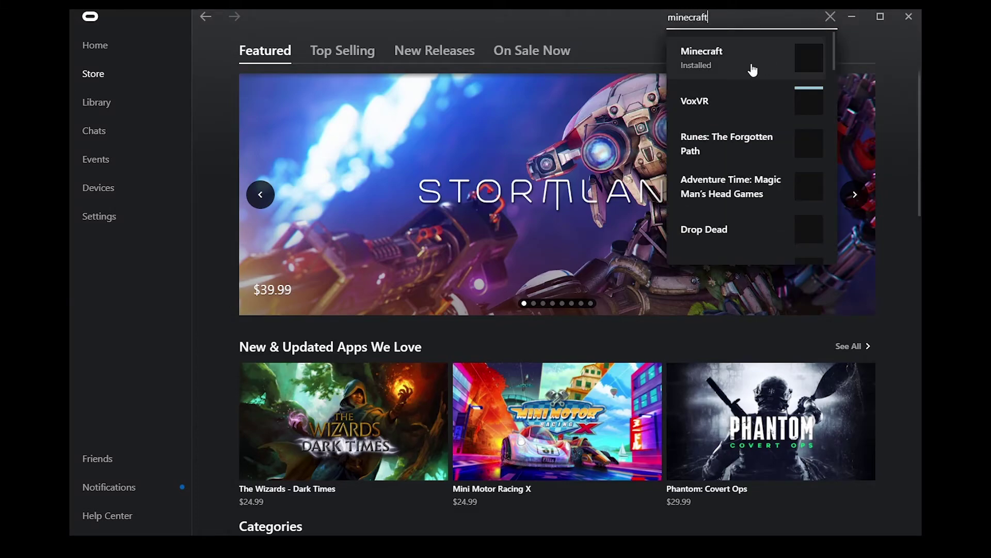
{"action": "left_click", "coordinate": [751, 71]}
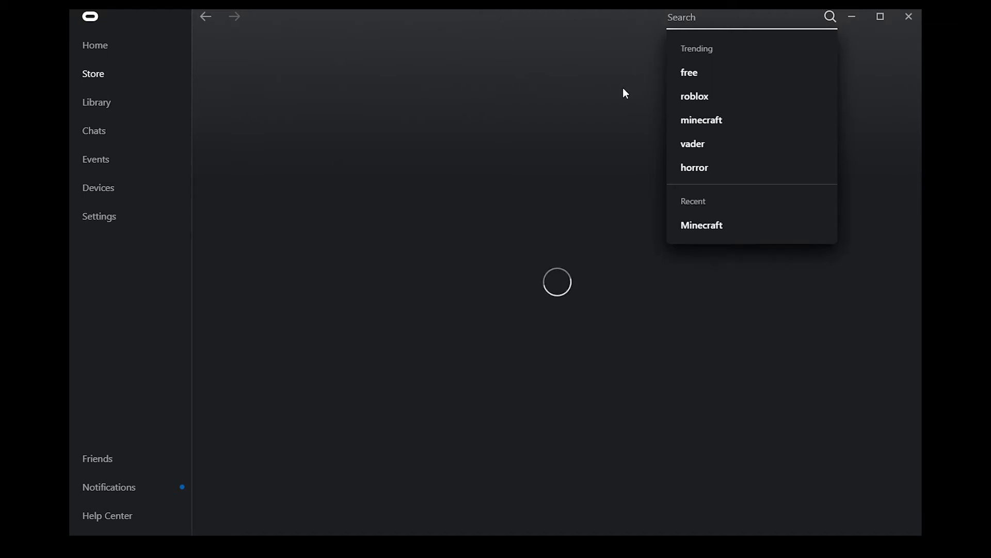
- Close the search suggestions and show the Library of installed apps
{"action": "left_click", "coordinate": [604, 117]}
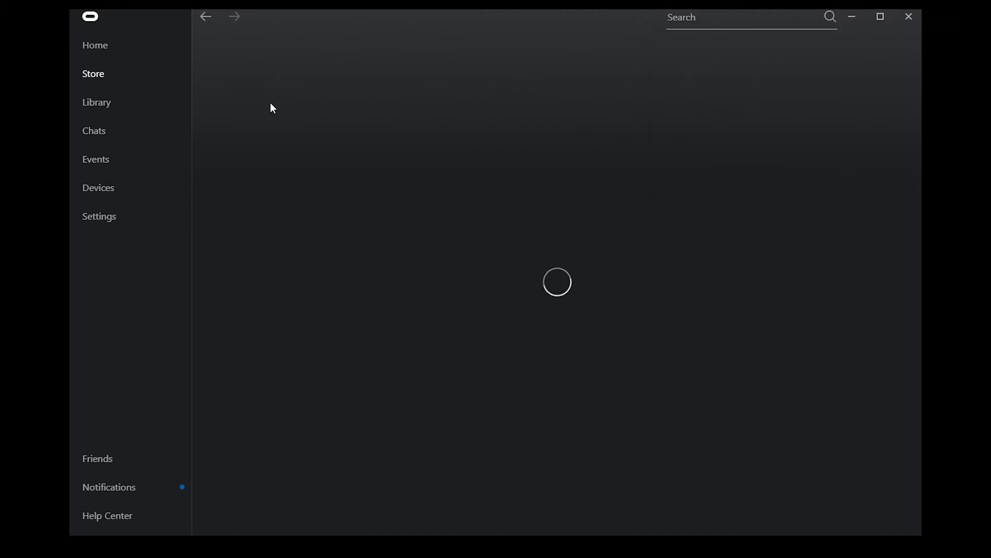
{"action": "left_click", "coordinate": [97, 102]}
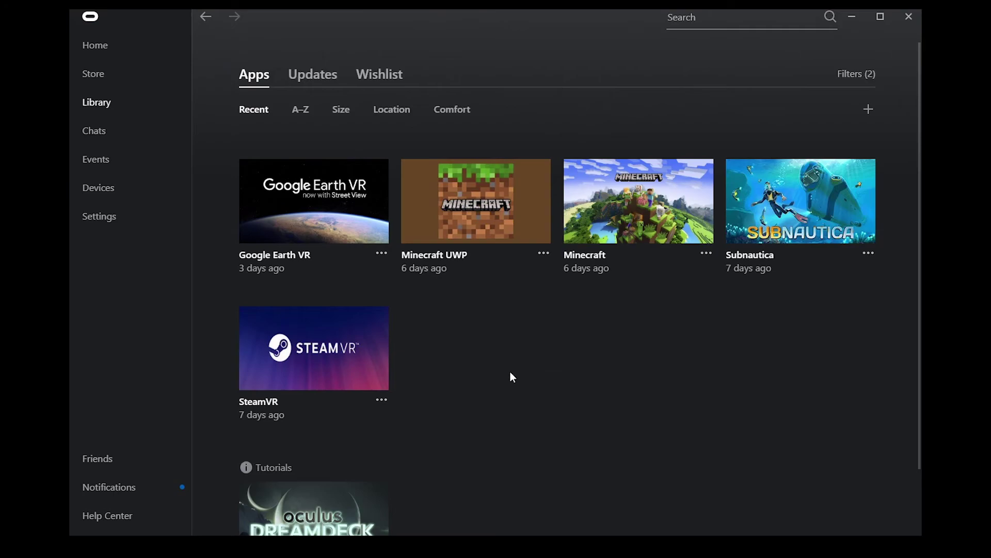